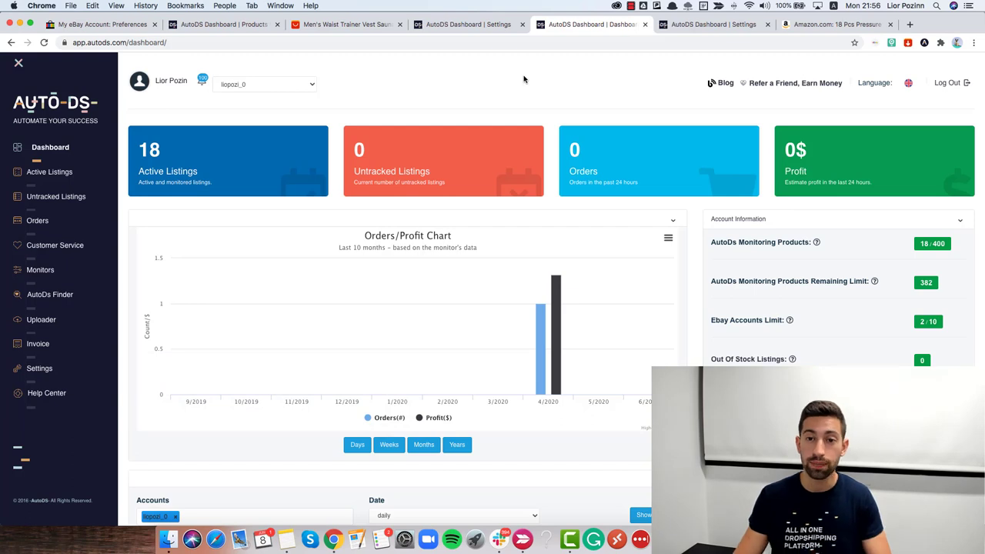
- Search Google for 'AUTODS MANUAL DR', open the extension's Chrome Web Store listing, then return to AutoDS Settings
{"action": "key", "text": "super+t"}
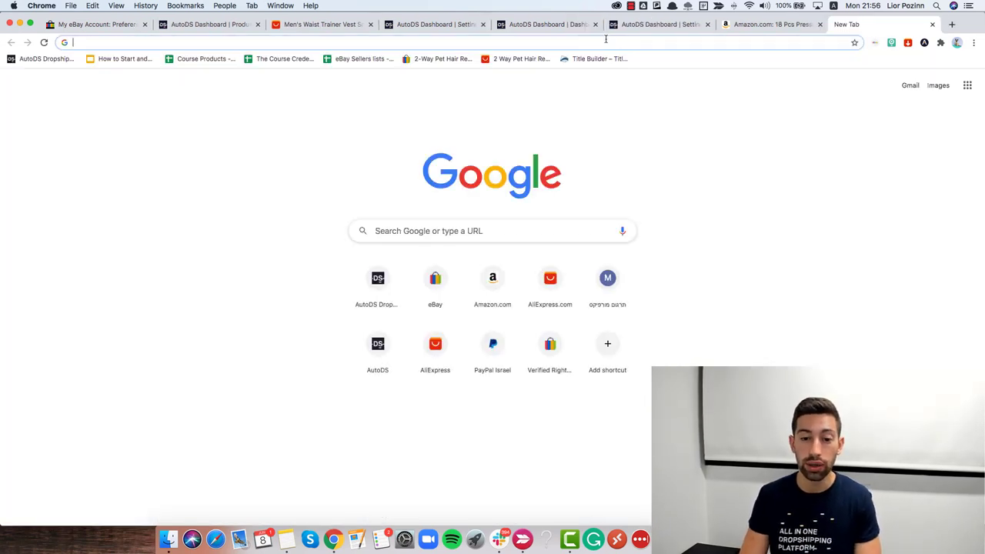
{"action": "type", "text": "AUTODS MAN"}
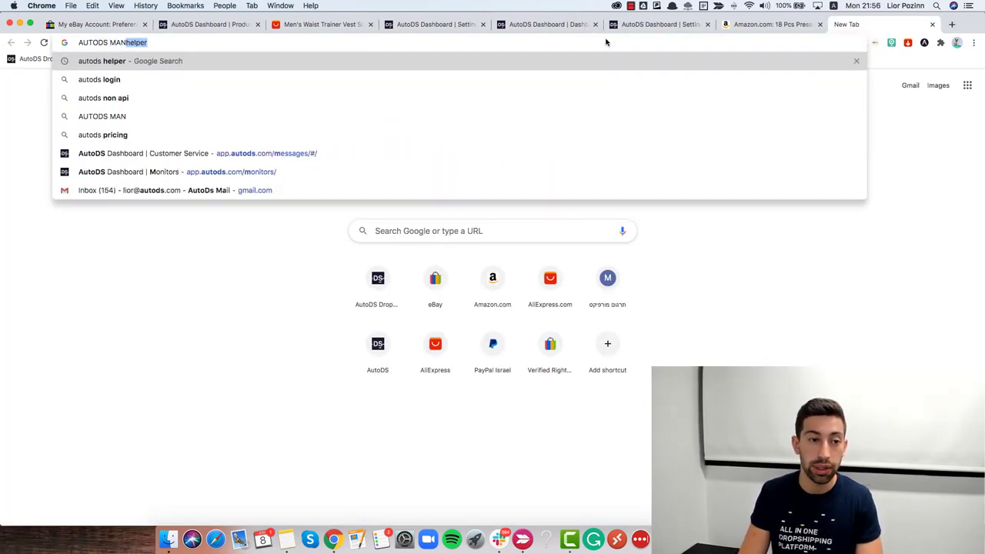
{"action": "type", "text": "UAL DR"}
{"action": "key", "text": "Return"}
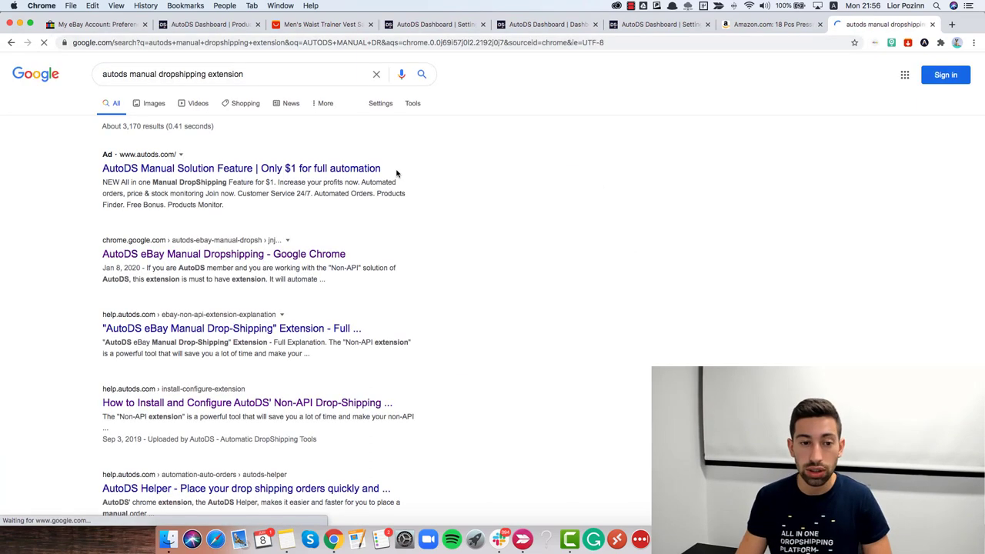
{"action": "left_click", "coordinate": [248, 256]}
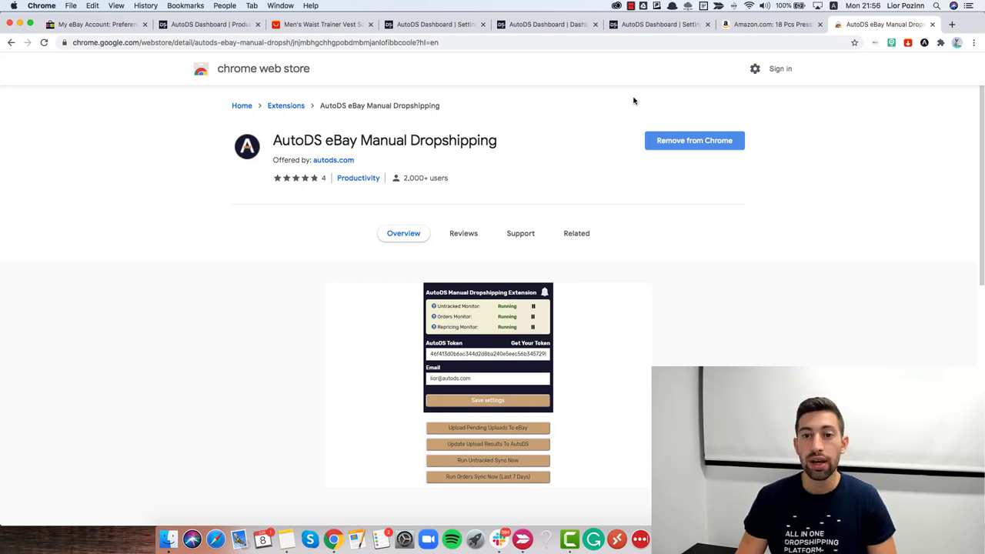
{"action": "left_click", "coordinate": [660, 29]}
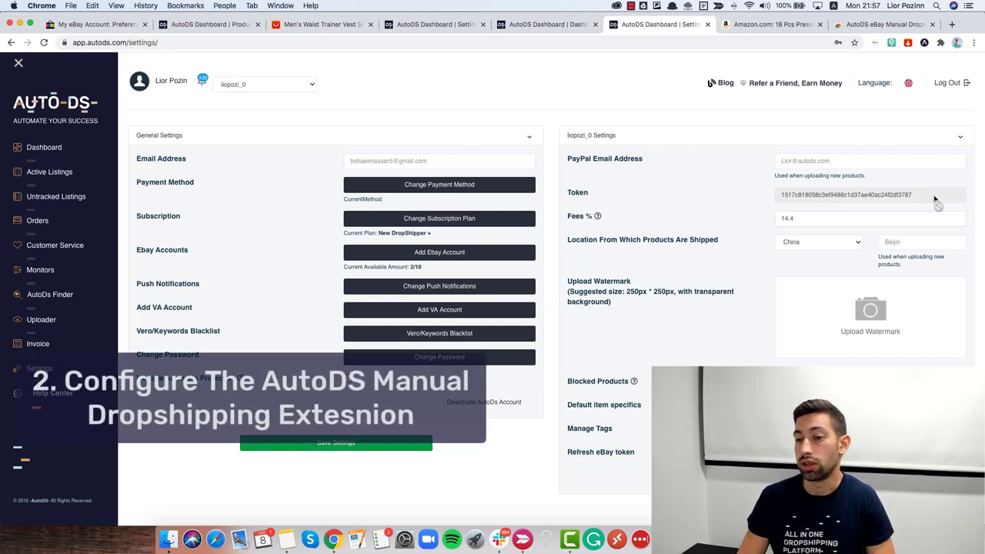
- Paste the account token from Settings into the extension's AutoDS Token field and save the settings
{"action": "left_click_drag", "start_coordinate": [933, 197], "coordinate": [779, 197]}
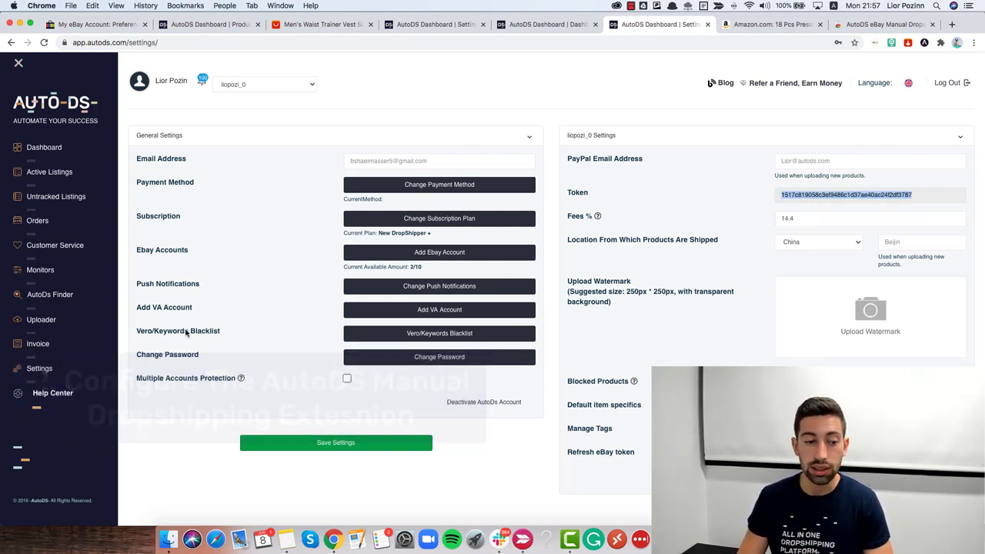
{"action": "left_click", "coordinate": [924, 42]}
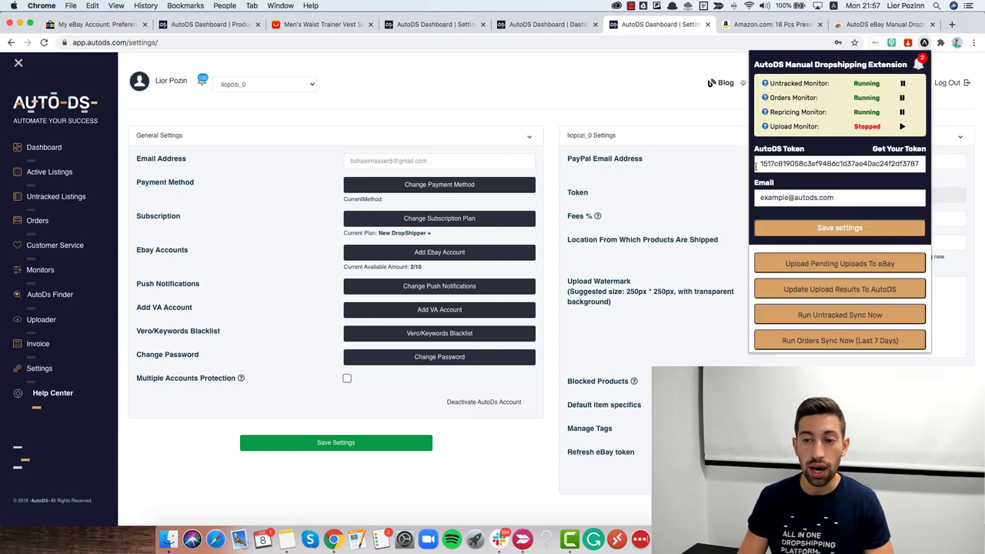
{"action": "left_click", "coordinate": [845, 229]}
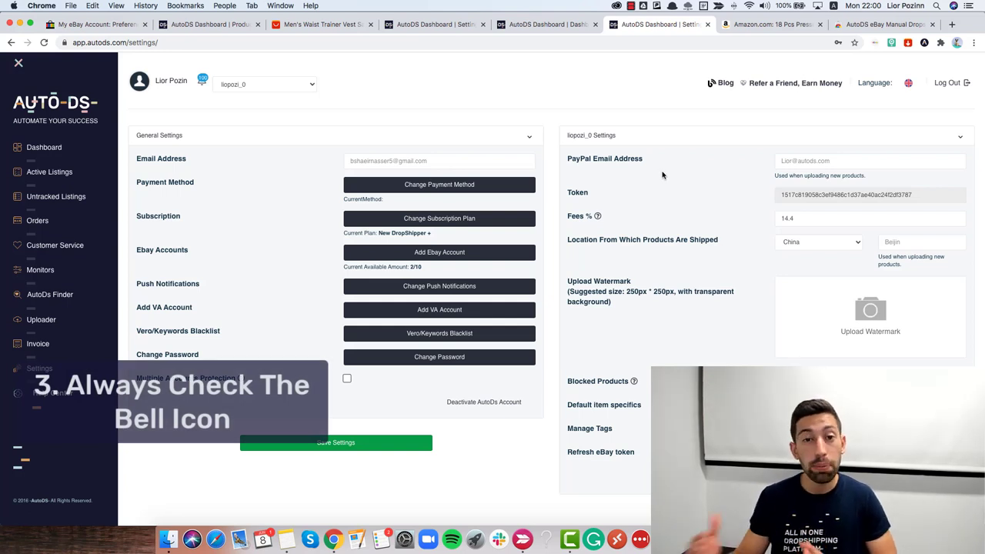
- Review the Sold and Active scheduler entries and the Button Logs in the extension's Error Logs
{"action": "left_click", "coordinate": [925, 44]}
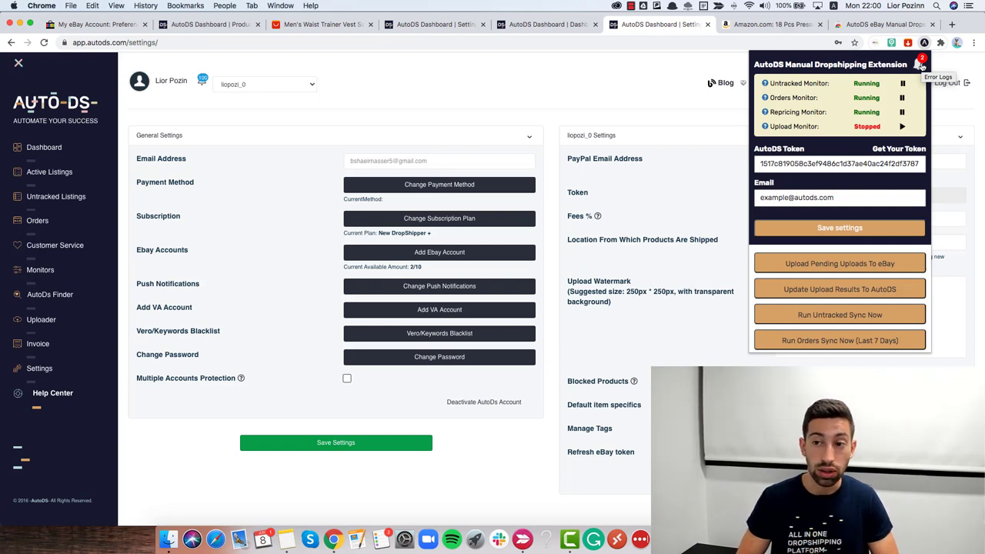
{"action": "left_click", "coordinate": [922, 65]}
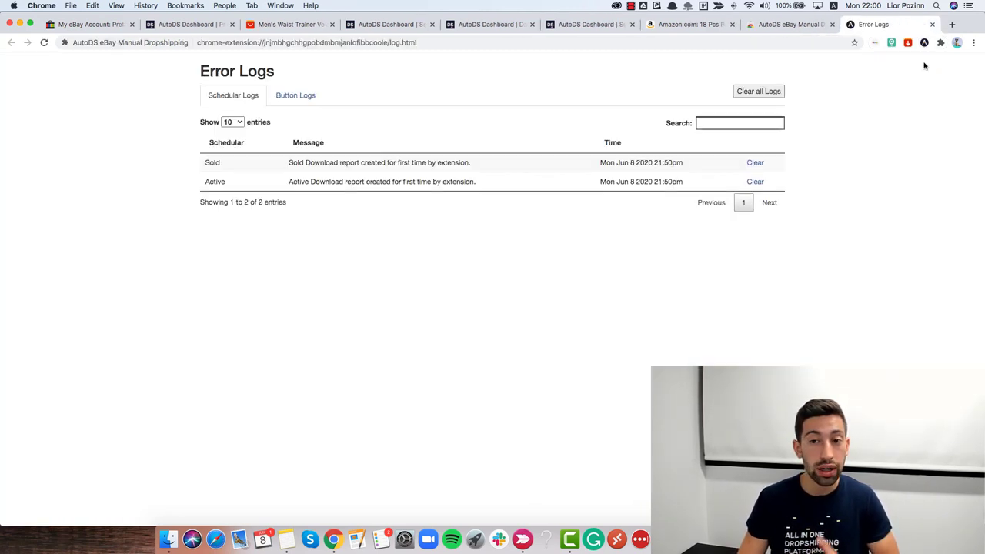
{"action": "left_click_drag", "start_coordinate": [796, 183], "coordinate": [198, 149]}
{"action": "left_click", "coordinate": [151, 146]}
{"action": "left_click", "coordinate": [283, 101]}
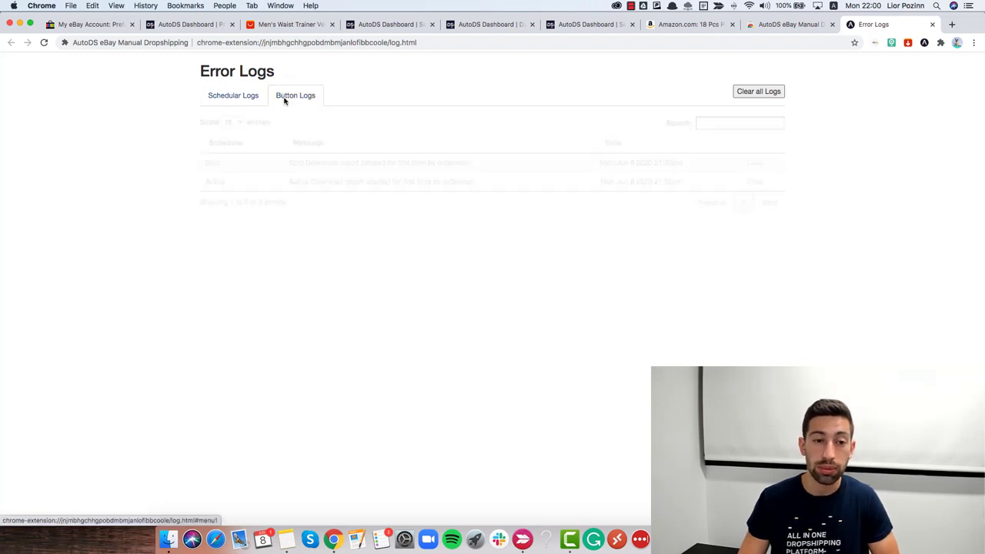
{"action": "left_click", "coordinate": [243, 101]}
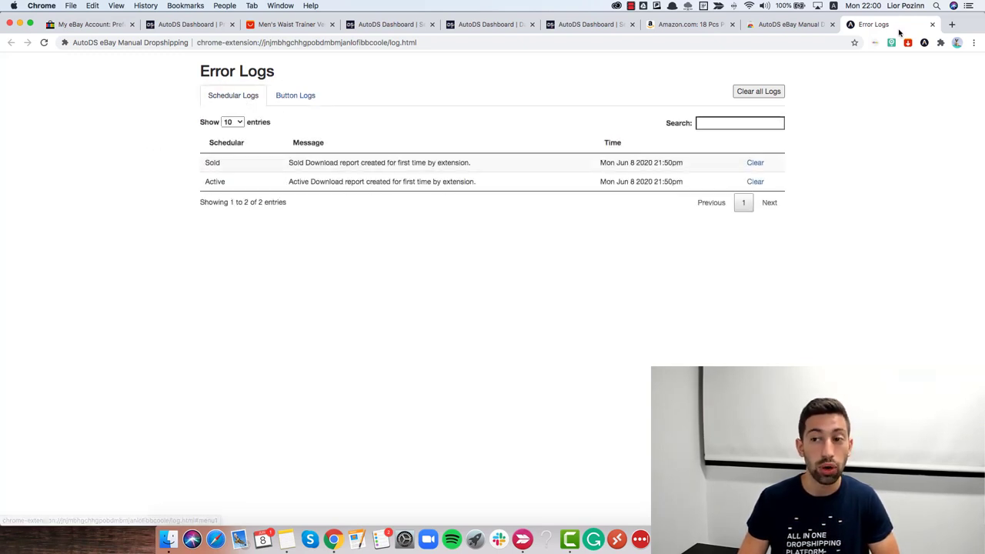
- Close the Error Logs tab to reveal the AutoDS eBay Manual Dropshipping Web Store page
{"action": "left_click", "coordinate": [932, 24]}
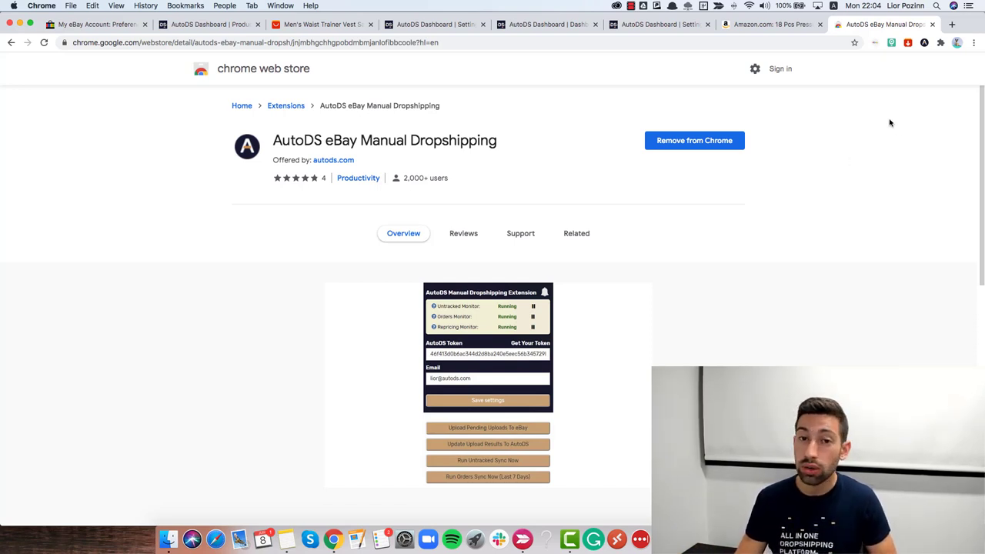
- Check the AutoDS extension's toolbar management menu and popup panel, then close the panel
{"action": "right_click", "coordinate": [924, 42]}
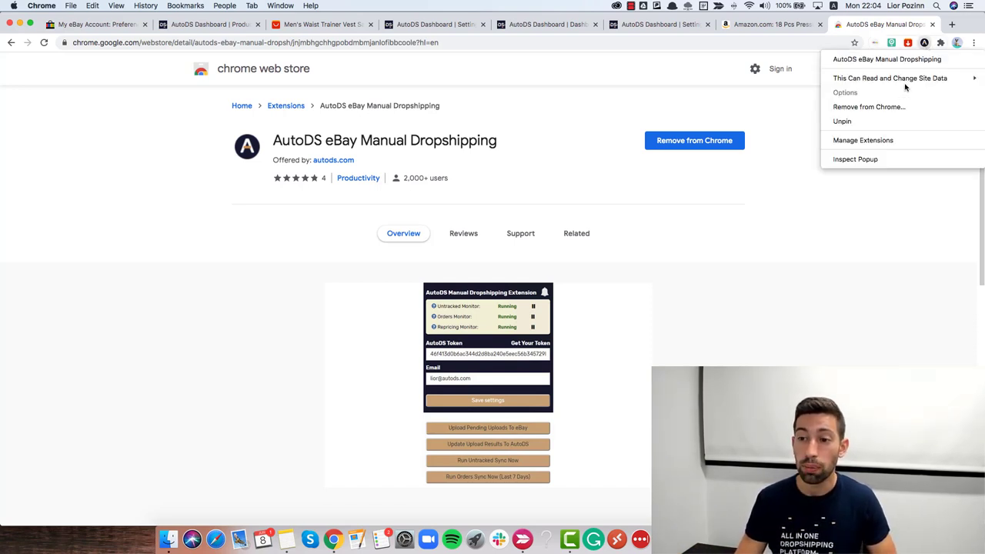
{"action": "left_click", "coordinate": [711, 92]}
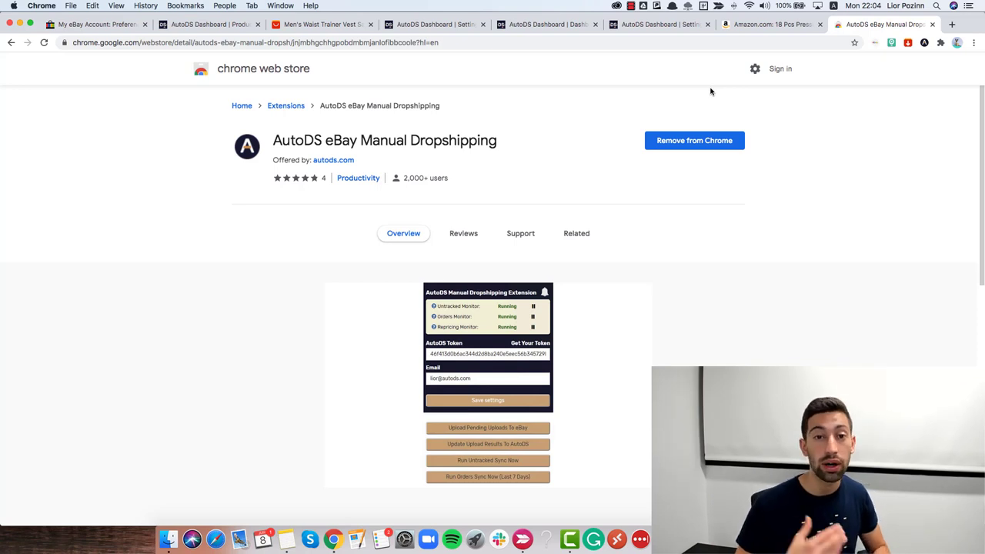
{"action": "left_click", "coordinate": [925, 42]}
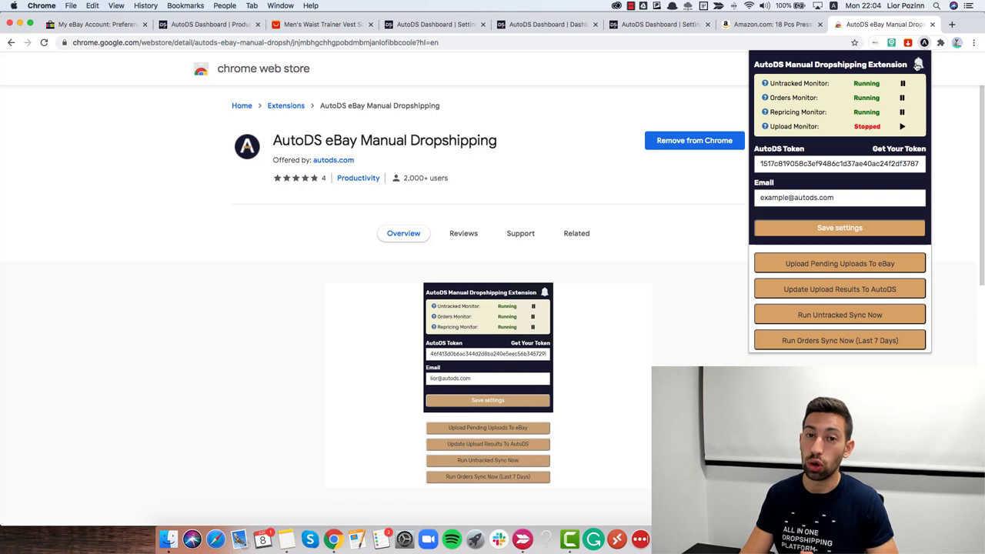
{"action": "left_click", "coordinate": [960, 74]}
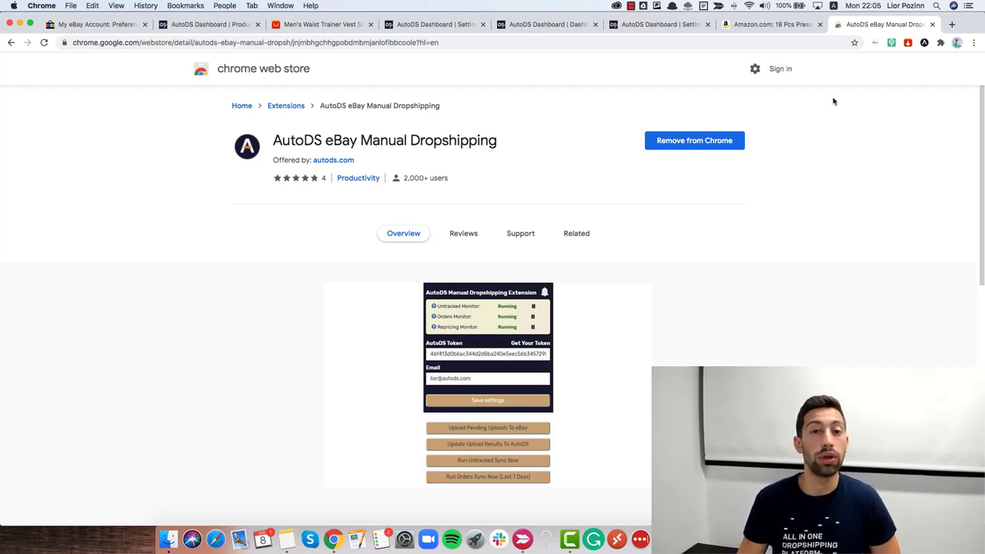
- Run 'Run Orders Sync Now (Last 7 Days)' from the AutoDS popup, then dismiss it with Esc
{"action": "left_click", "coordinate": [924, 42]}
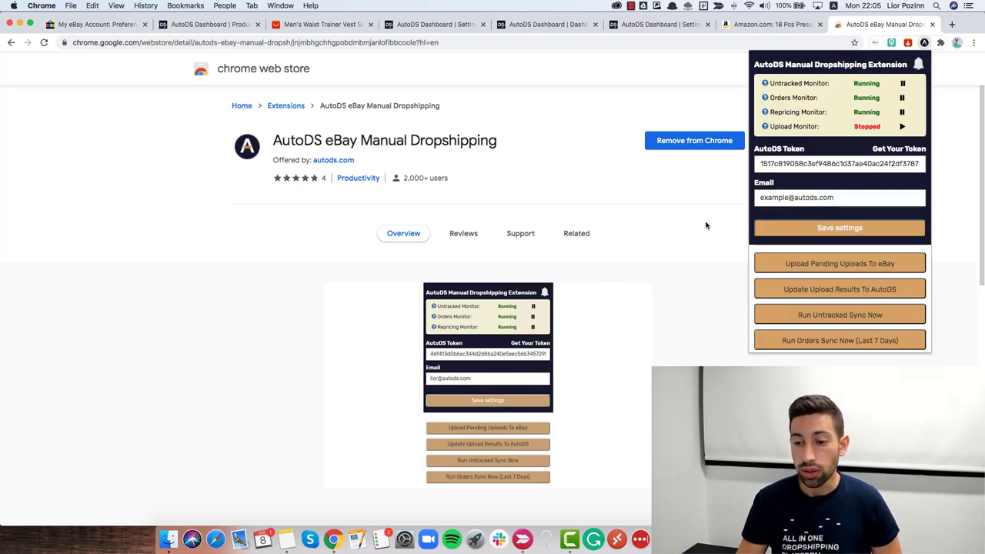
{"action": "left_click", "coordinate": [823, 340]}
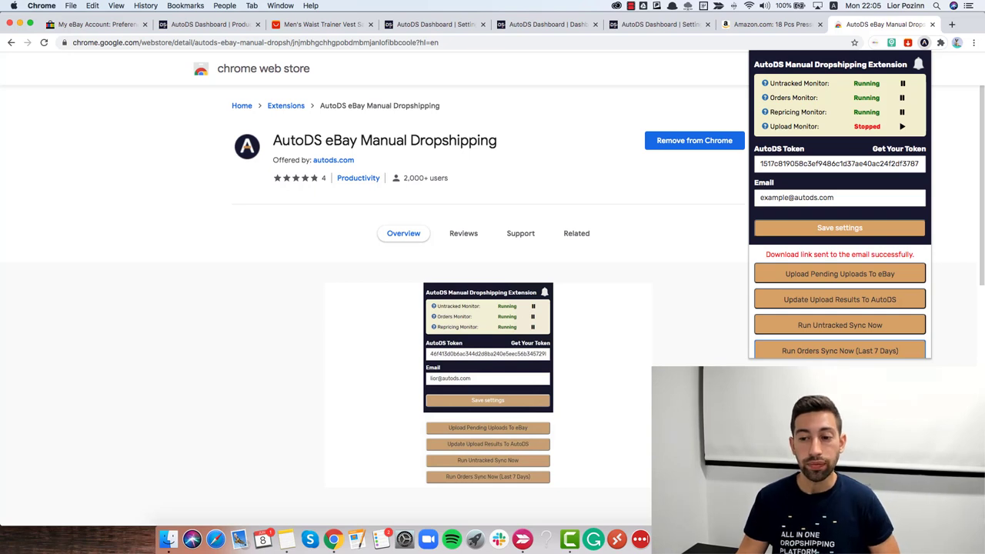
{"action": "key", "text": "Escape"}
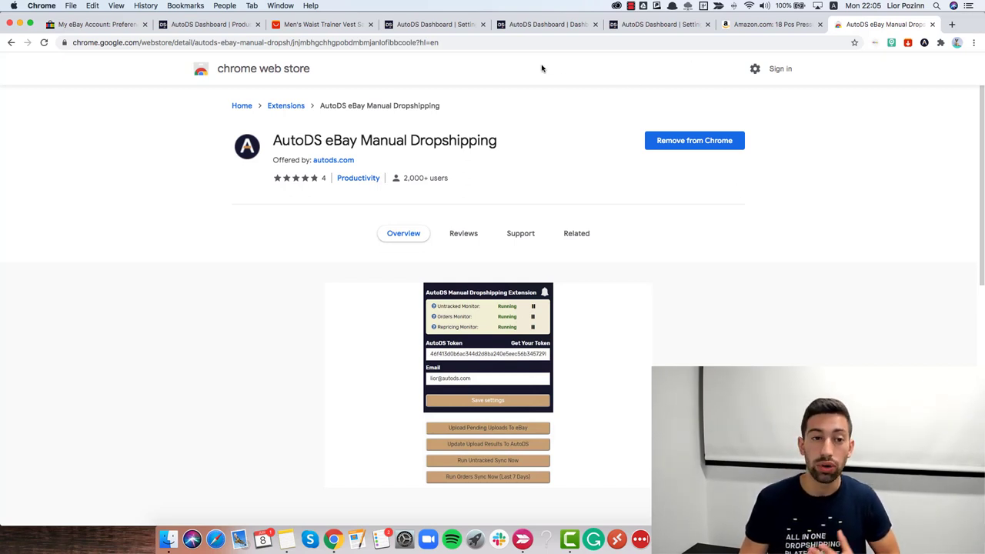
- Go from the eBay account menu through Account settings to the Site Preferences page
{"action": "left_click", "coordinate": [104, 25]}
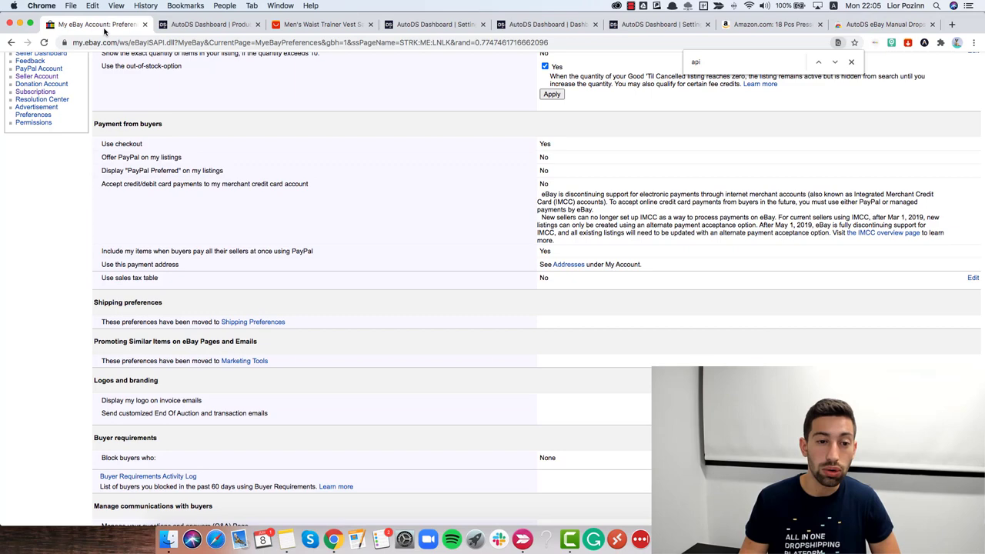
{"action": "scroll", "coordinate": [496, 215], "scroll_direction": "up", "scroll_amount": 10}
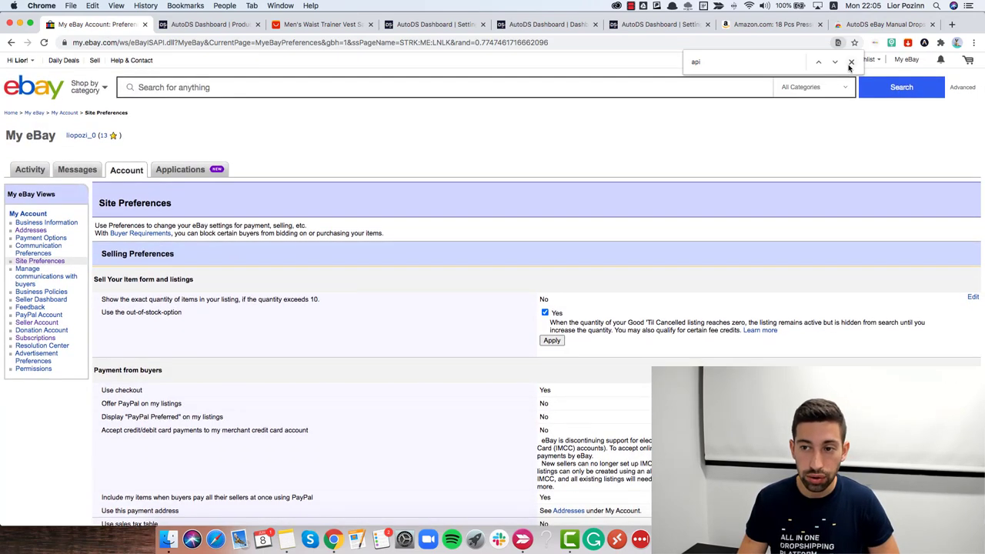
{"action": "left_click", "coordinate": [851, 62]}
{"action": "left_click", "coordinate": [23, 61]}
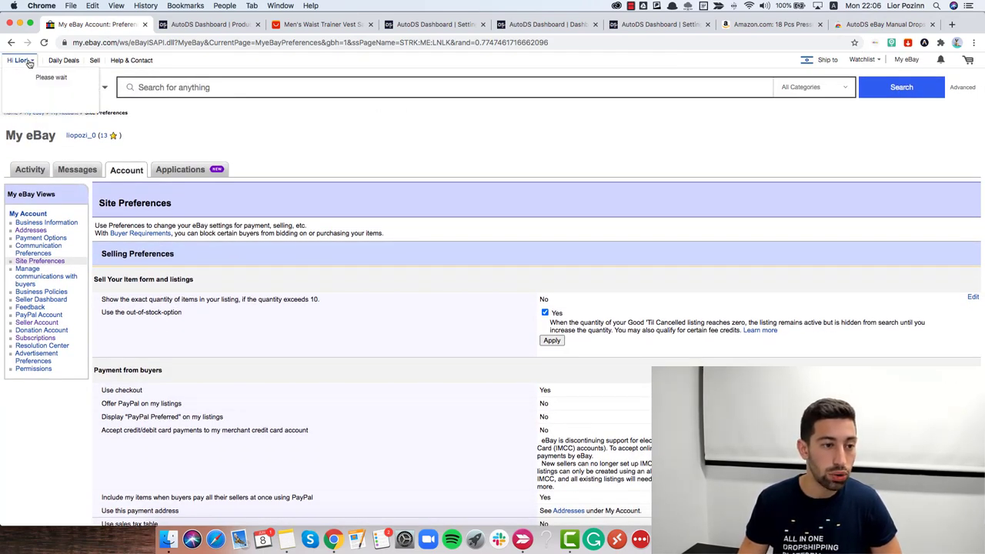
{"action": "left_click", "coordinate": [35, 113]}
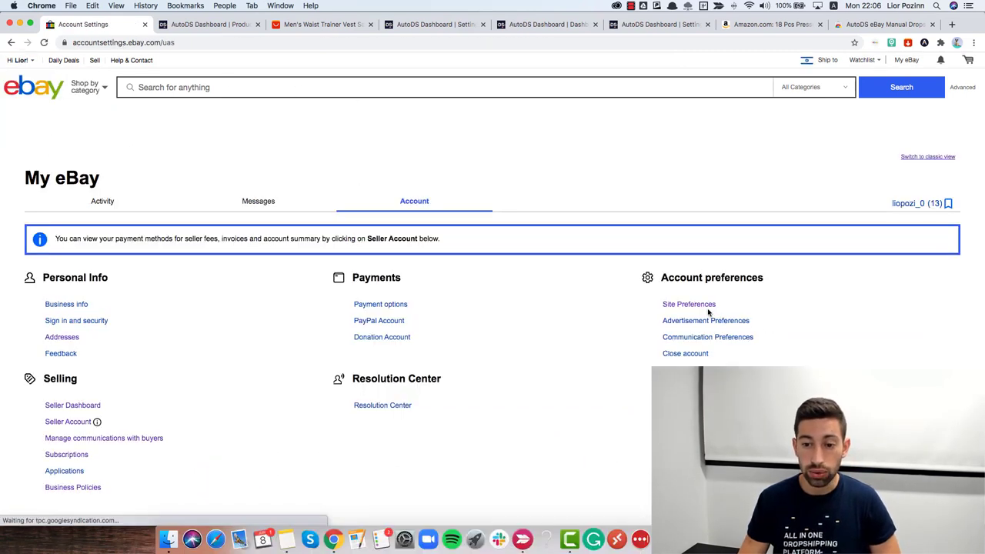
{"action": "left_click", "coordinate": [696, 306]}
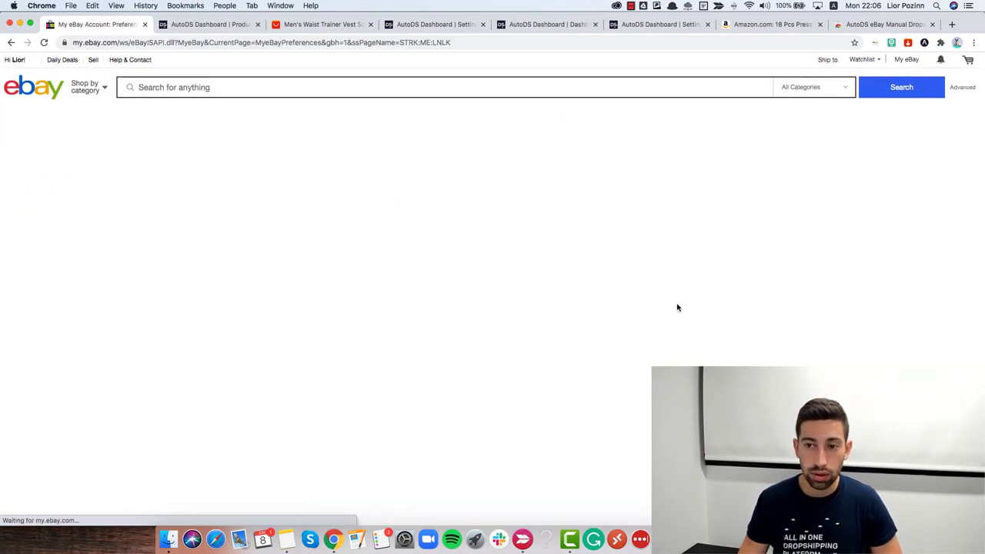
- Confirm 'Keep me signed in on this computer' is set to Yes
{"action": "scroll", "coordinate": [535, 223], "scroll_direction": "down", "scroll_amount": 15}
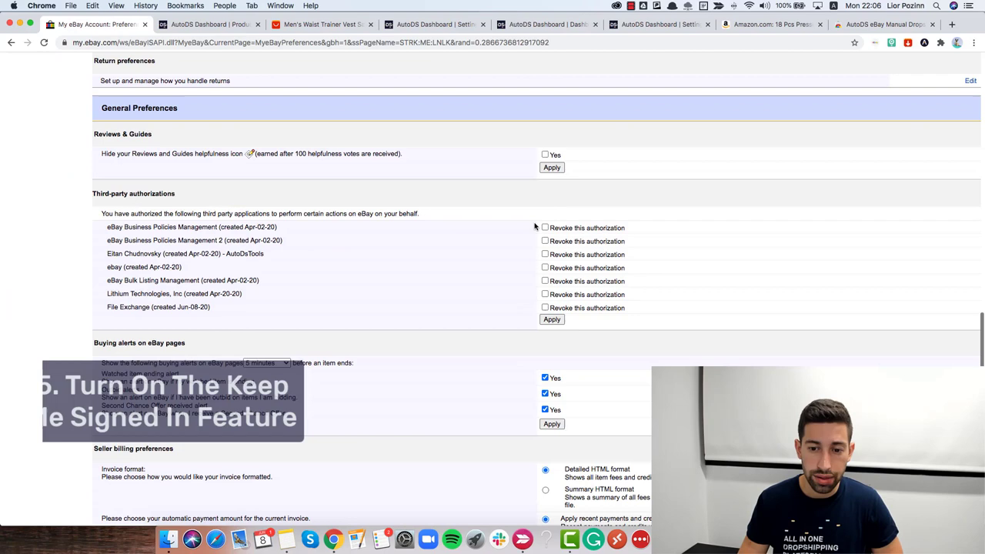
{"action": "scroll", "coordinate": [535, 226], "scroll_direction": "up", "scroll_amount": 1}
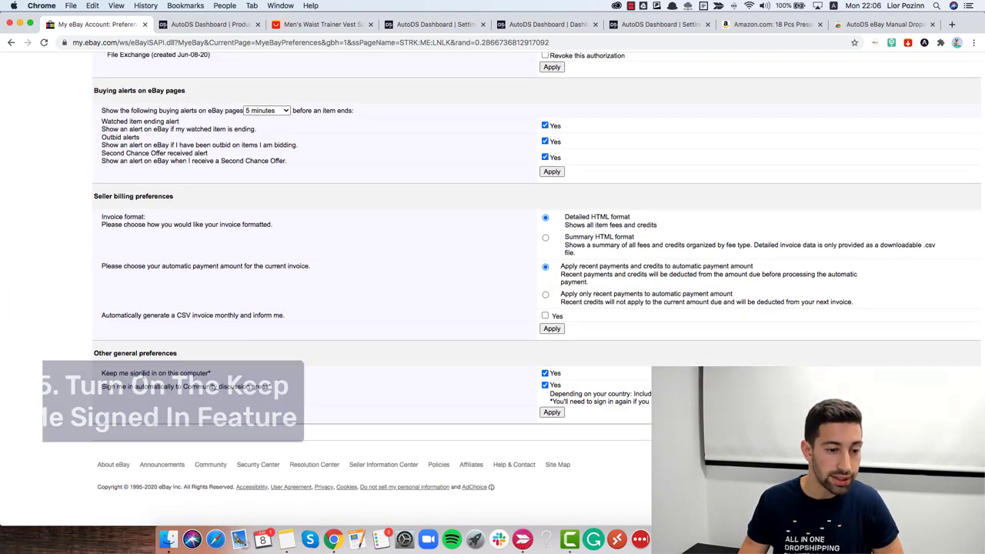
{"action": "triple_click", "coordinate": [148, 374]}
{"action": "left_click", "coordinate": [343, 384]}
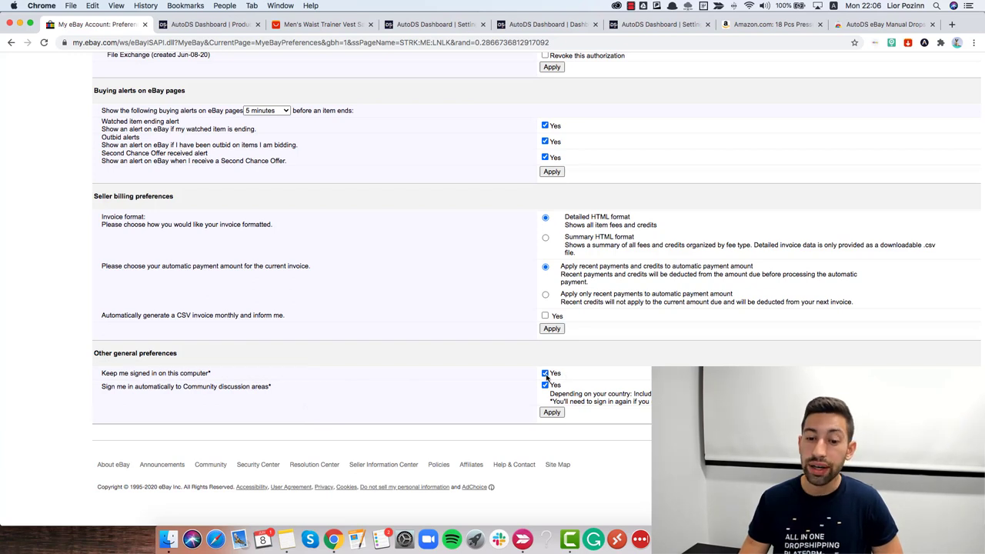
{"action": "left_click_drag", "start_coordinate": [576, 378], "coordinate": [507, 376]}
{"action": "left_click", "coordinate": [569, 378]}
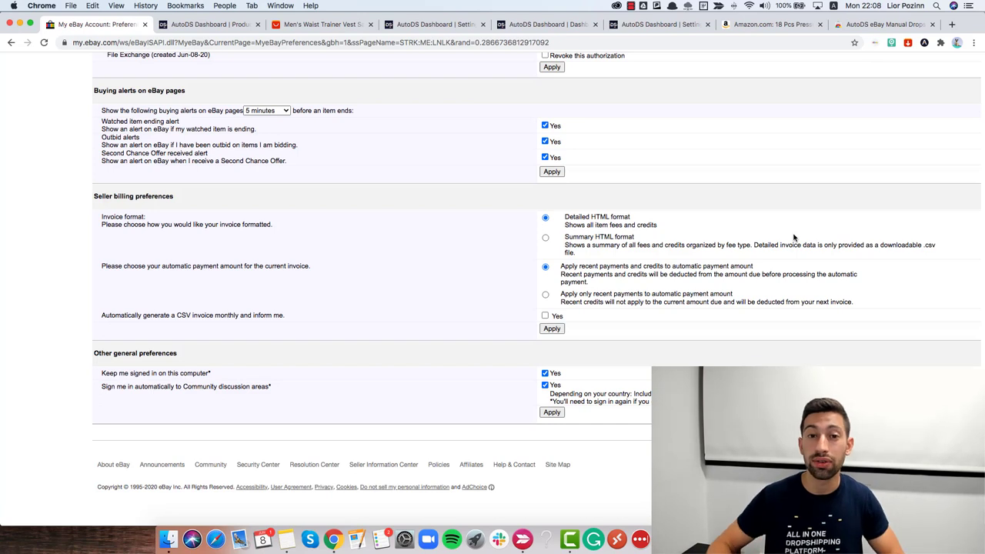
- Open the AutoDS popup and point out the stopped Upload Monitor row
{"action": "left_click", "coordinate": [908, 43]}
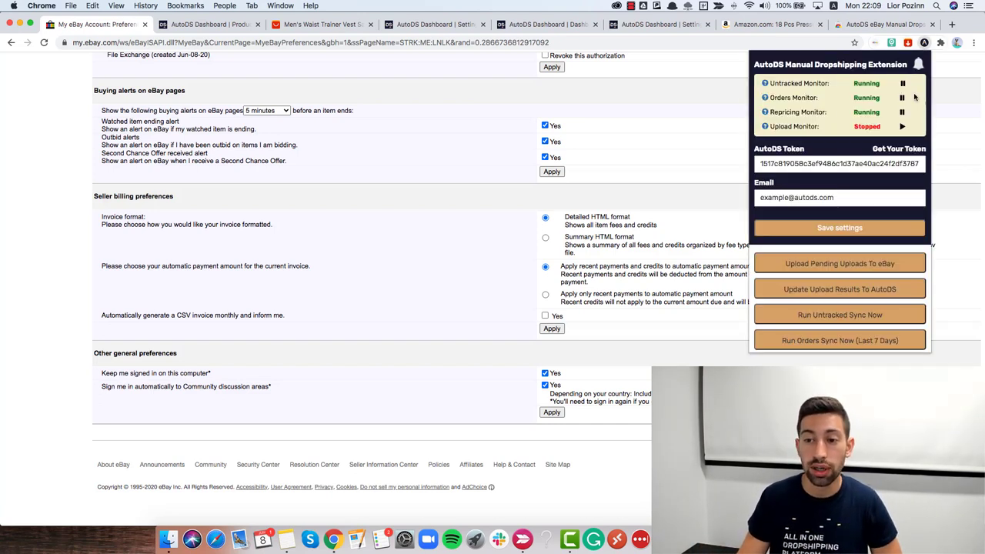
{"action": "left_click_drag", "start_coordinate": [820, 128], "coordinate": [768, 127]}
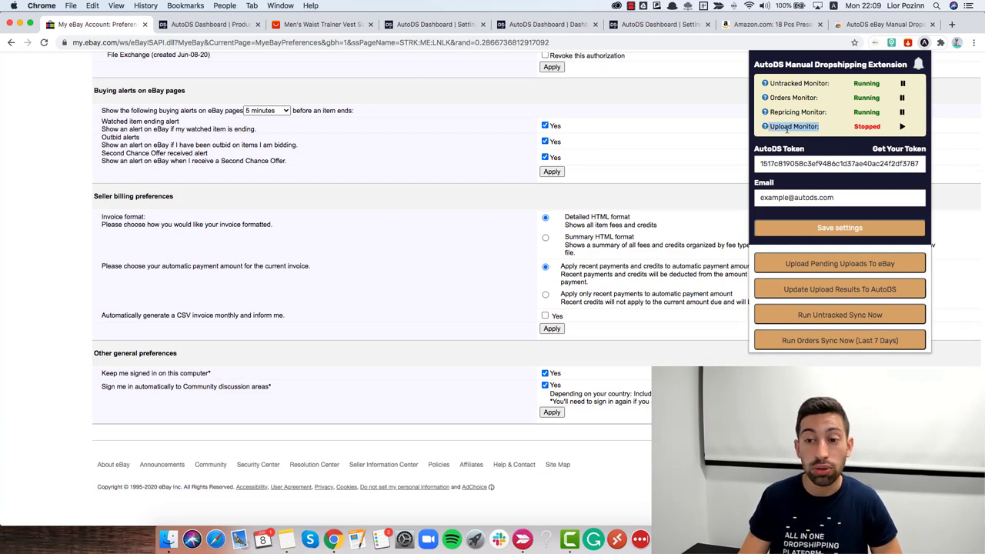
{"action": "left_click", "coordinate": [787, 129]}
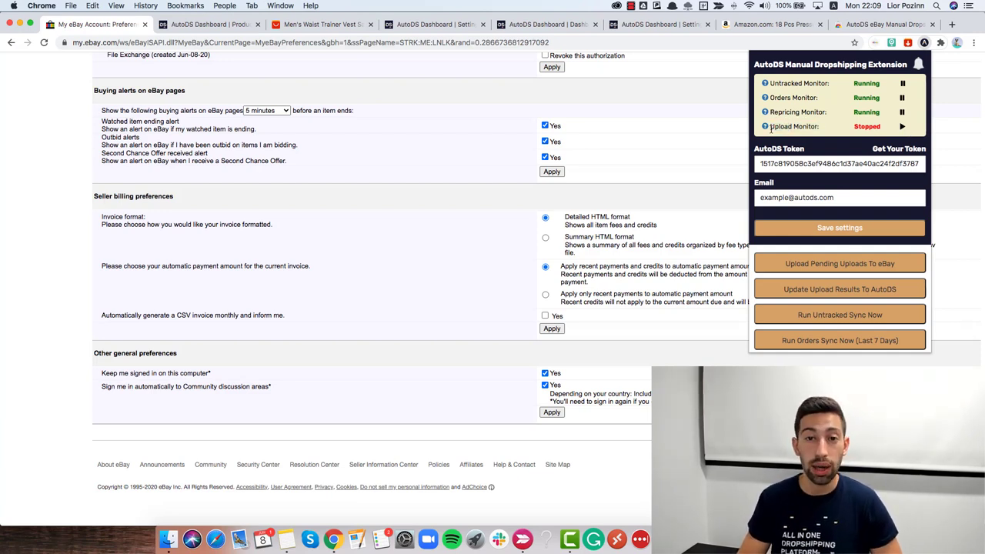